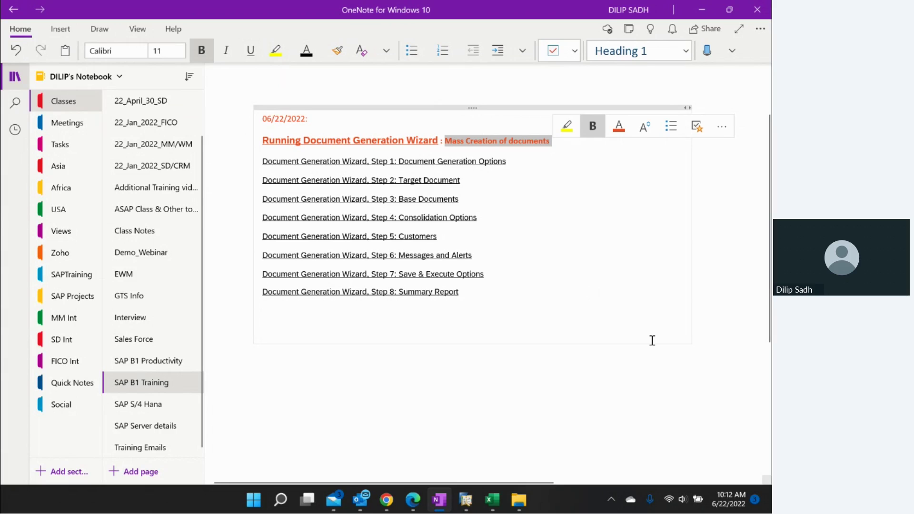
Switch to SAP Business One and collapse the Sales - A/R module to view the functions under Purchasing - A/P
{"action": "left_click", "coordinate": [585, 271]}
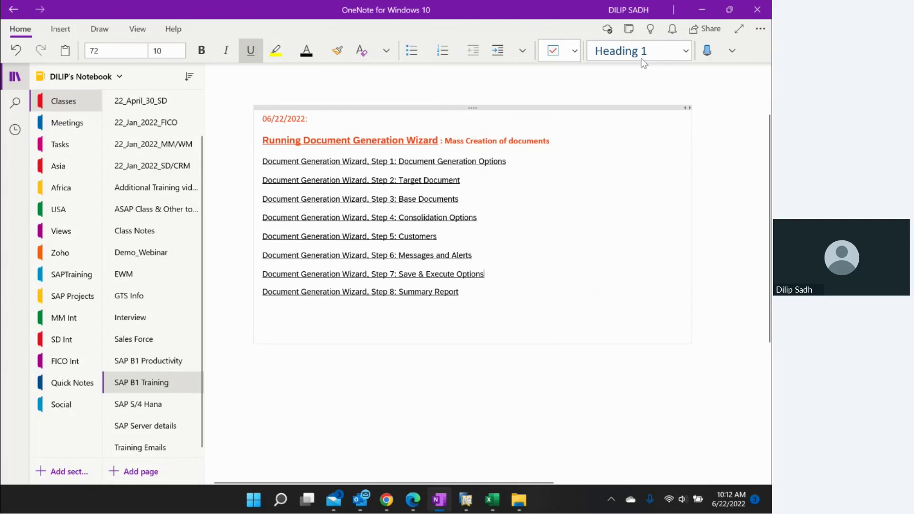
{"action": "left_click", "coordinate": [701, 11]}
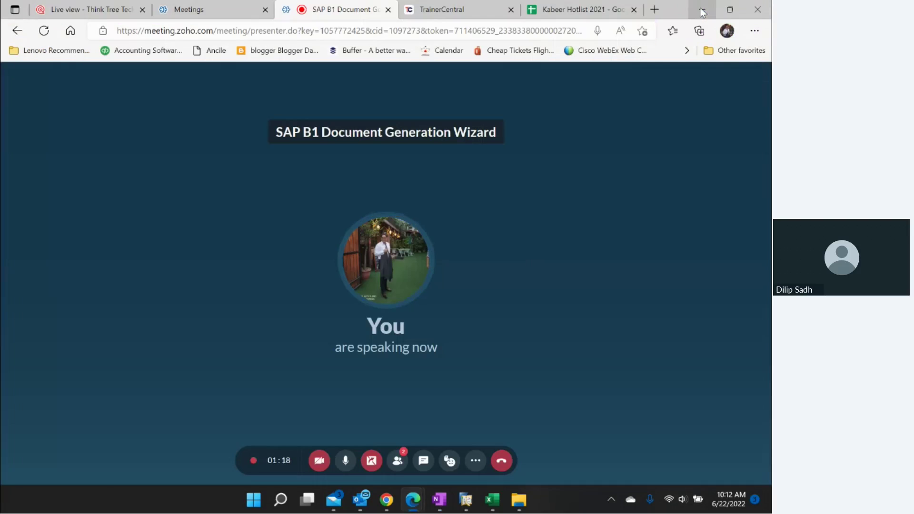
{"action": "left_click", "coordinate": [465, 499]}
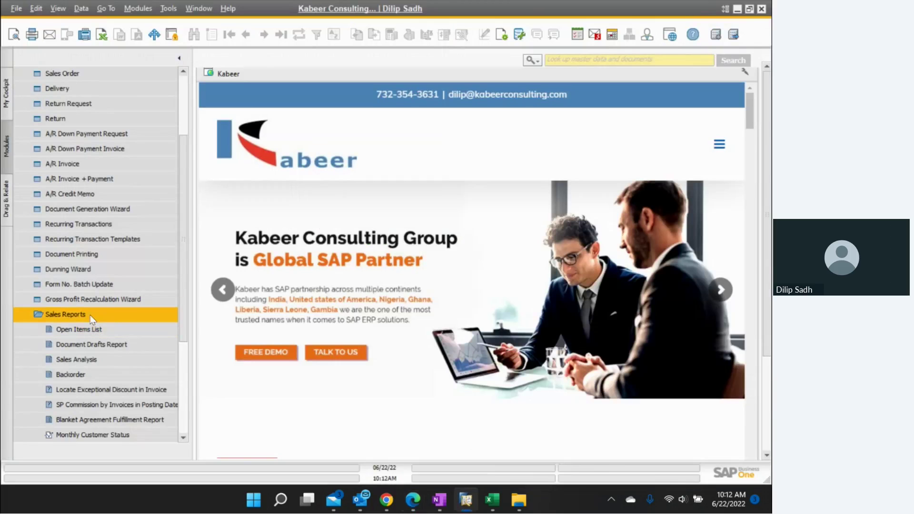
{"action": "left_click", "coordinate": [76, 313]}
{"action": "scroll", "coordinate": [86, 295], "scroll_direction": "up", "scroll_amount": 2}
{"action": "scroll", "coordinate": [86, 294], "scroll_direction": "up", "scroll_amount": 1}
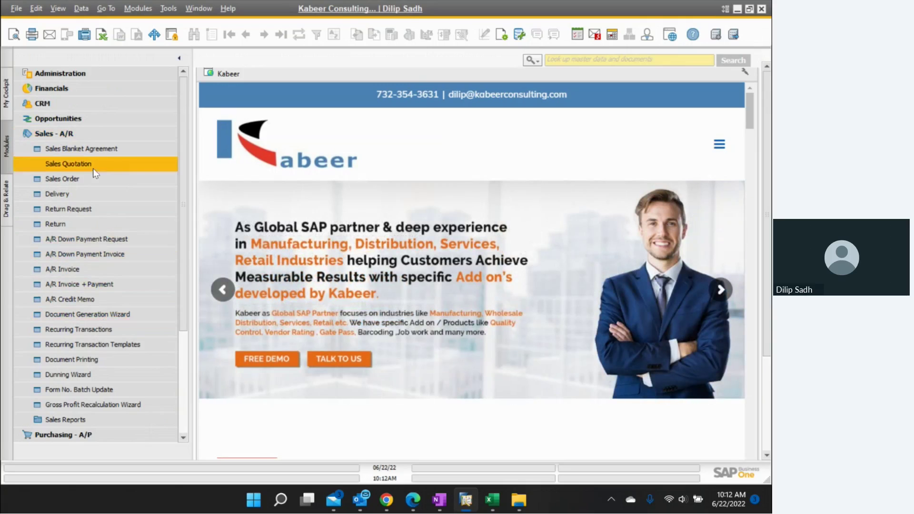
{"action": "left_click", "coordinate": [56, 137]}
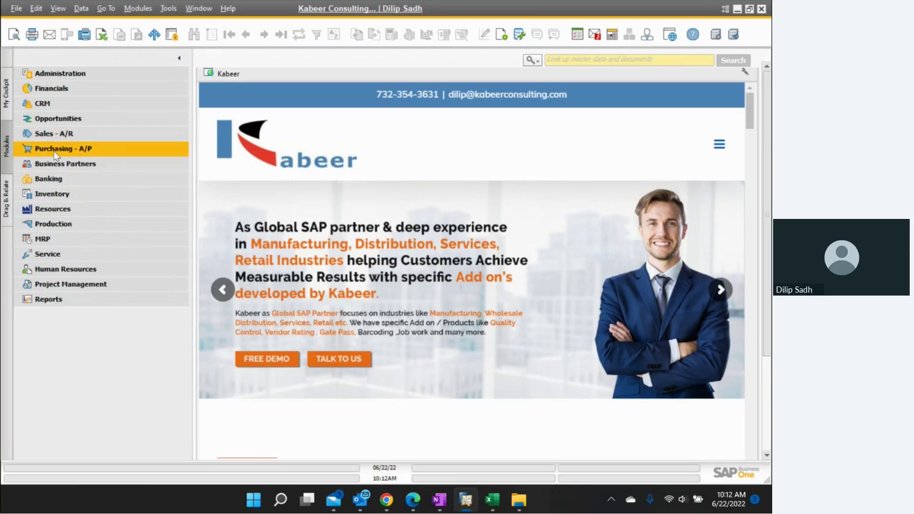
{"action": "left_click", "coordinate": [53, 151]}
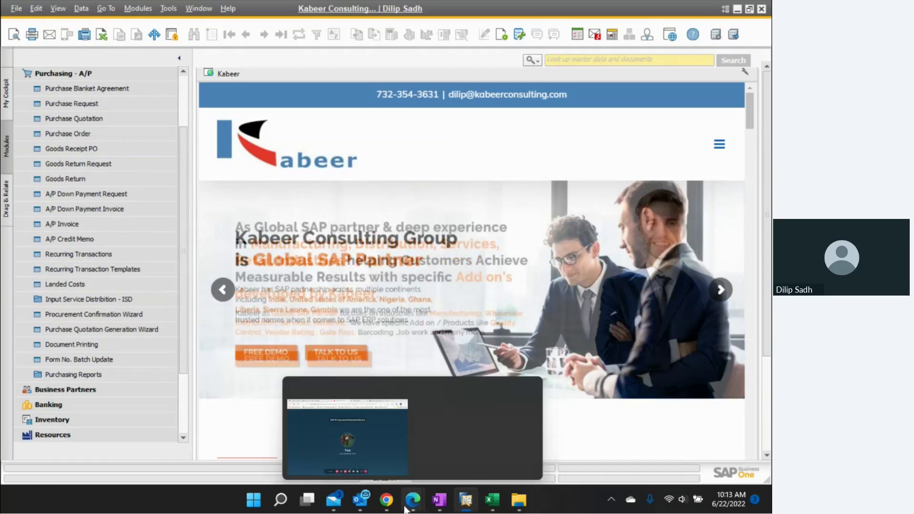
{"action": "mouse_move", "coordinate": [409, 506]}
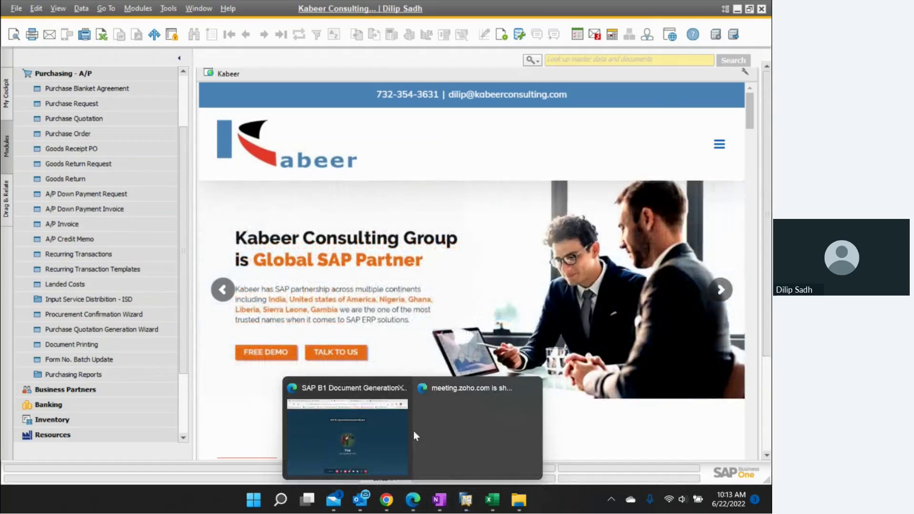
{"action": "left_click", "coordinate": [397, 432]}
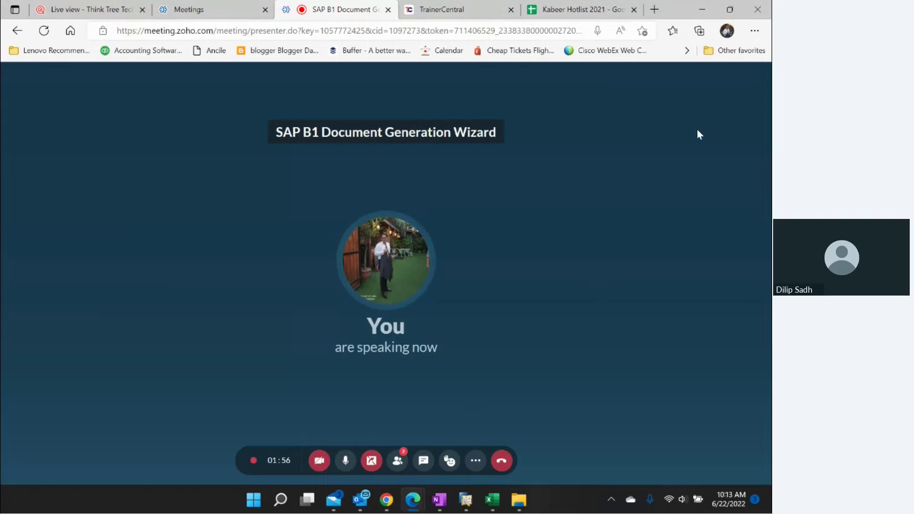
{"action": "left_click", "coordinate": [728, 9]}
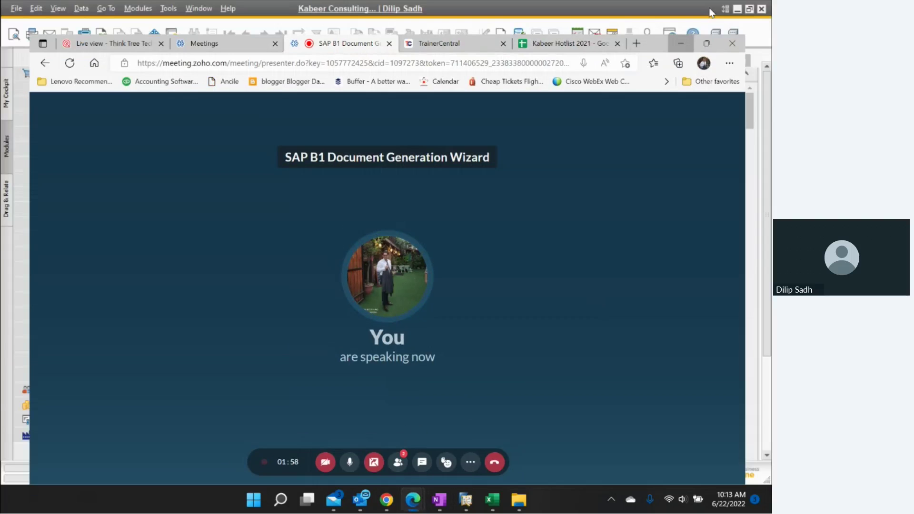
{"action": "left_click", "coordinate": [681, 43]}
Open the Open Items List from the Sales - A/R reports and narrow its window
{"action": "left_click", "coordinate": [58, 76]}
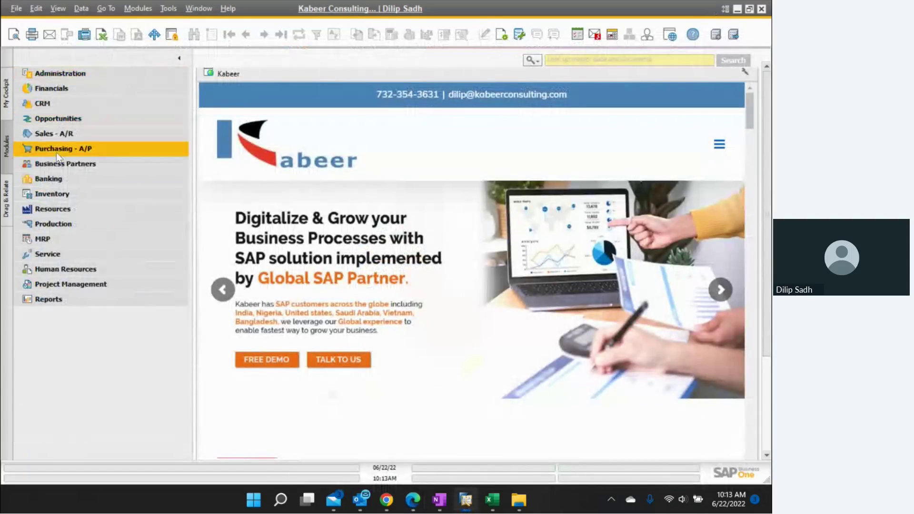
{"action": "left_click", "coordinate": [56, 135]}
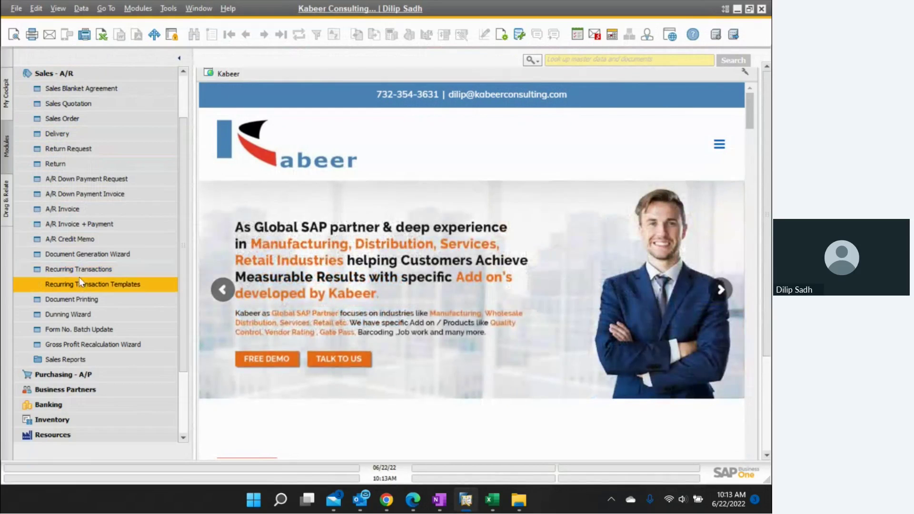
{"action": "left_click", "coordinate": [76, 359]}
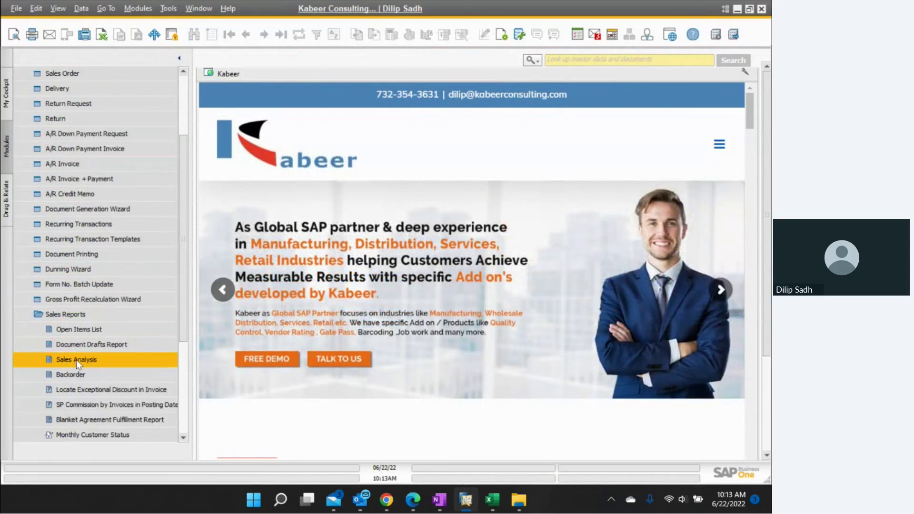
{"action": "left_click", "coordinate": [76, 329]}
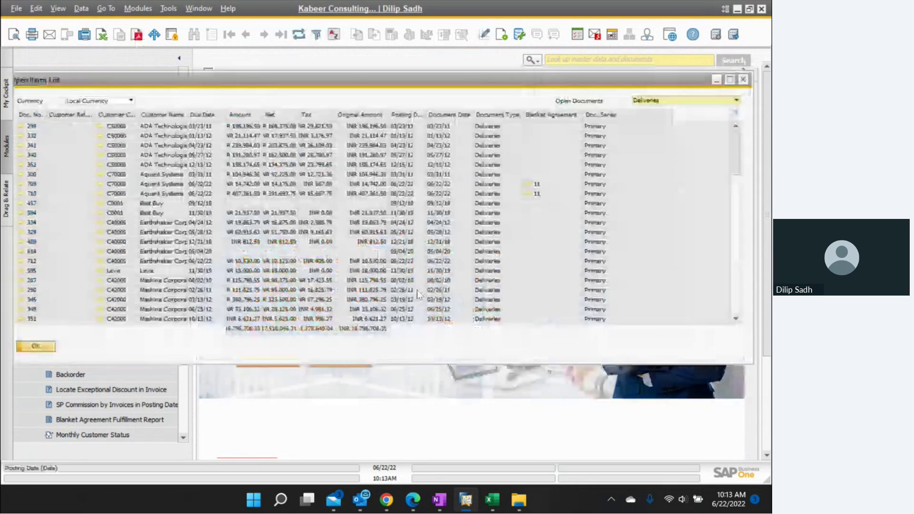
{"action": "mouse_move", "coordinate": [180, 77]}
{"action": "left_mouse_down"}
{"action": "mouse_move", "coordinate": [227, 81]}
{"action": "mouse_move", "coordinate": [193, 67]}
{"action": "left_mouse_up"}
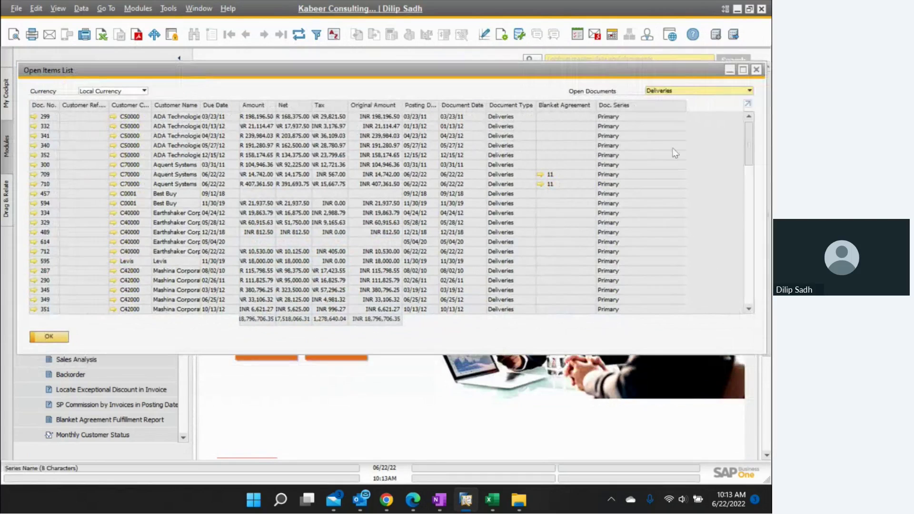
{"action": "left_click_drag", "start_coordinate": [765, 148], "coordinate": [673, 148]}
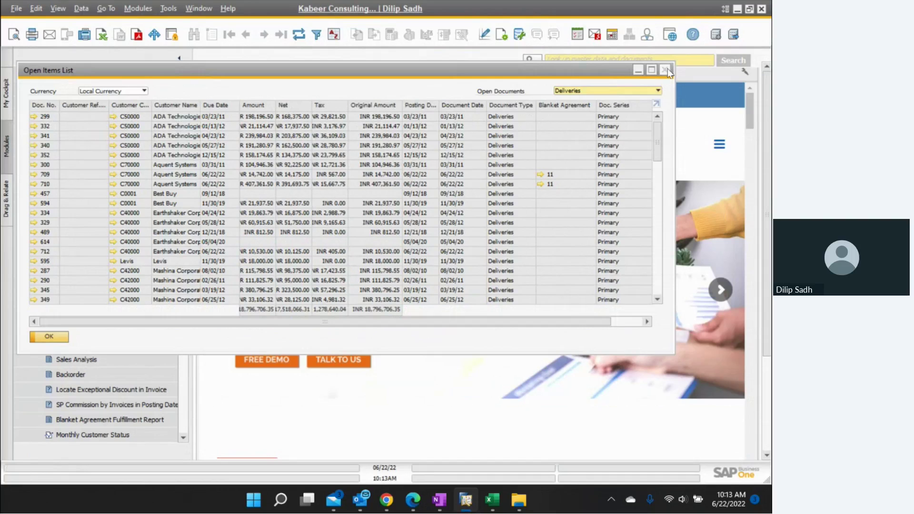
Reopen the Open Items List for Deliveries and examine the open documents down to the last entries
{"action": "left_click", "coordinate": [666, 70]}
{"action": "left_click", "coordinate": [79, 328]}
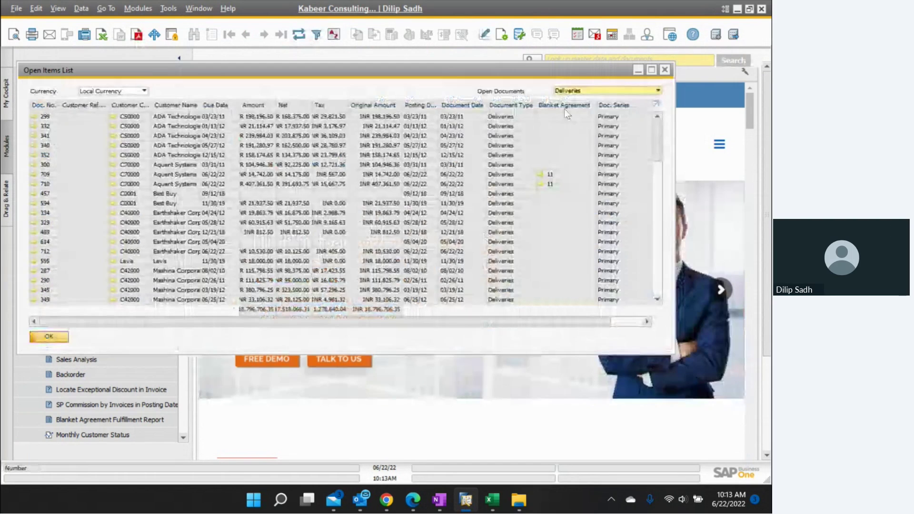
{"action": "left_click", "coordinate": [583, 92]}
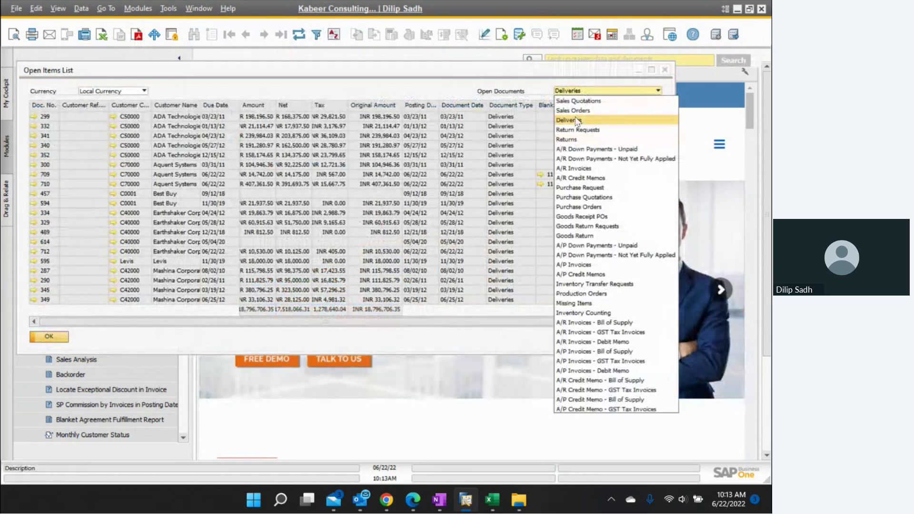
{"action": "left_click", "coordinate": [577, 126]}
{"action": "left_click_drag", "start_coordinate": [657, 143], "coordinate": [653, 288]}
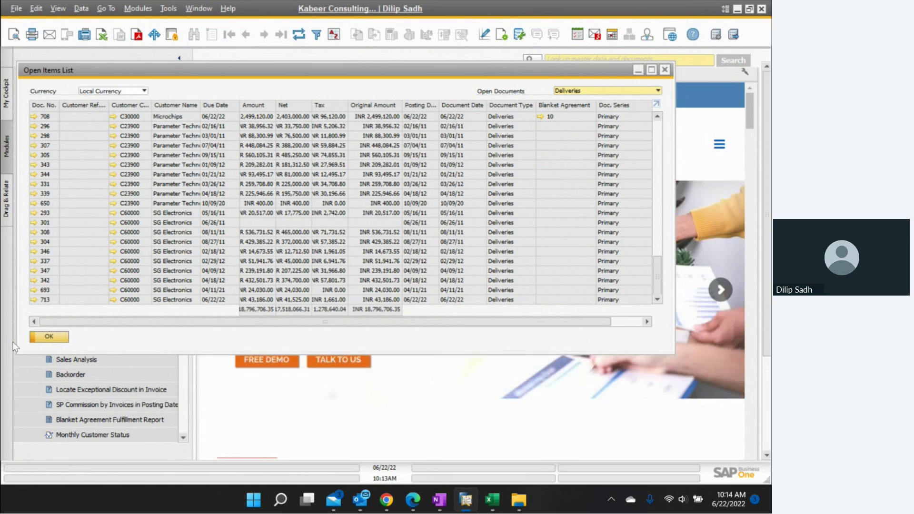
Open the last delivery listed for SG Electronics, view its Copy To target documents, and close it
{"action": "left_click", "coordinate": [35, 299]}
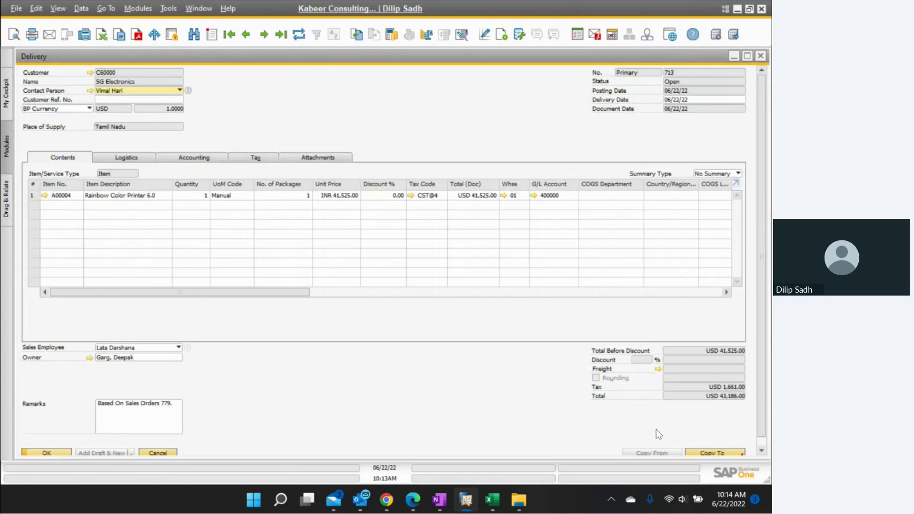
{"action": "scroll", "coordinate": [681, 427], "scroll_direction": "down", "scroll_amount": 1}
{"action": "left_click", "coordinate": [704, 445]}
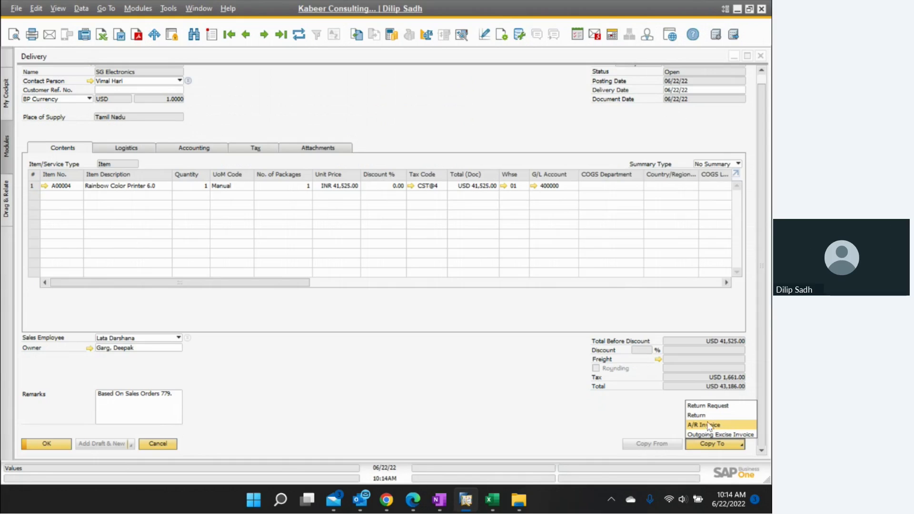
{"action": "left_click", "coordinate": [759, 56]}
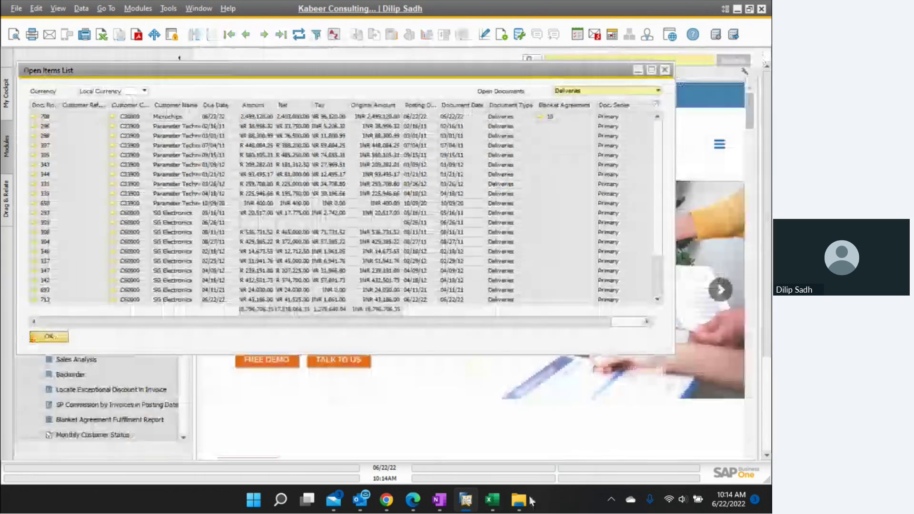
In OneNote, add the bulleted line "Report Open item report" below Step 8 of the wizard notes, without underline
{"action": "left_click", "coordinate": [439, 500]}
{"action": "left_click", "coordinate": [510, 293]}
{"action": "key", "text": "Return"}
{"action": "key", "text": "ctrl+period"}
{"action": "type", "text": "report Open item report"}
{"action": "left_click_drag", "start_coordinate": [370, 321], "coordinate": [284, 321]}
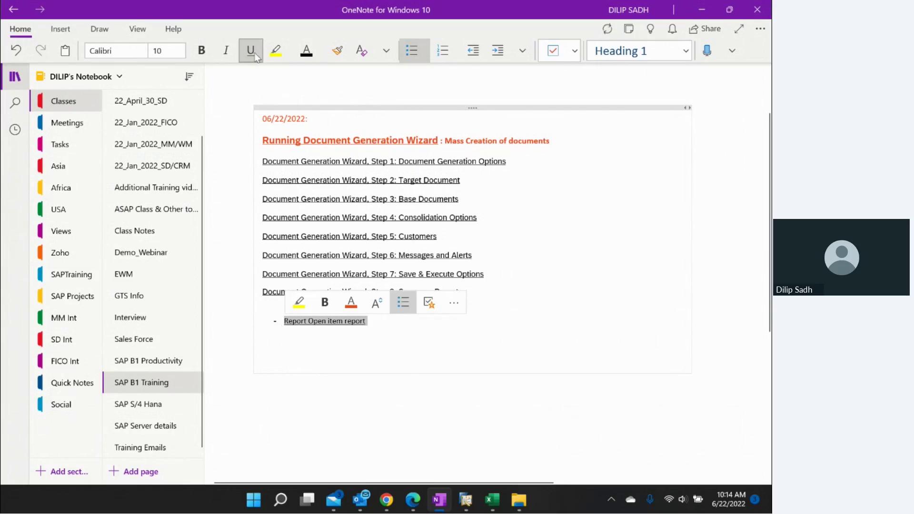
{"action": "left_click", "coordinate": [547, 324]}
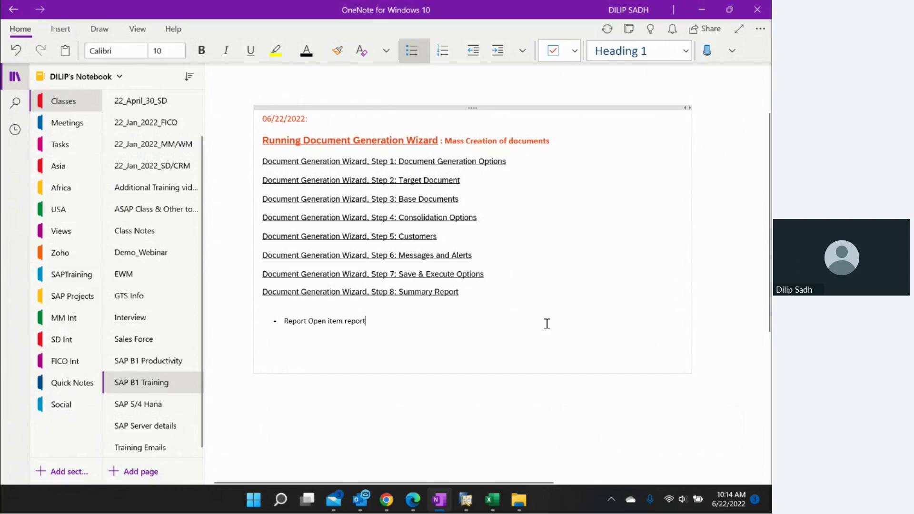
{"action": "scroll", "coordinate": [670, 104], "scroll_direction": "up", "scroll_amount": 2}
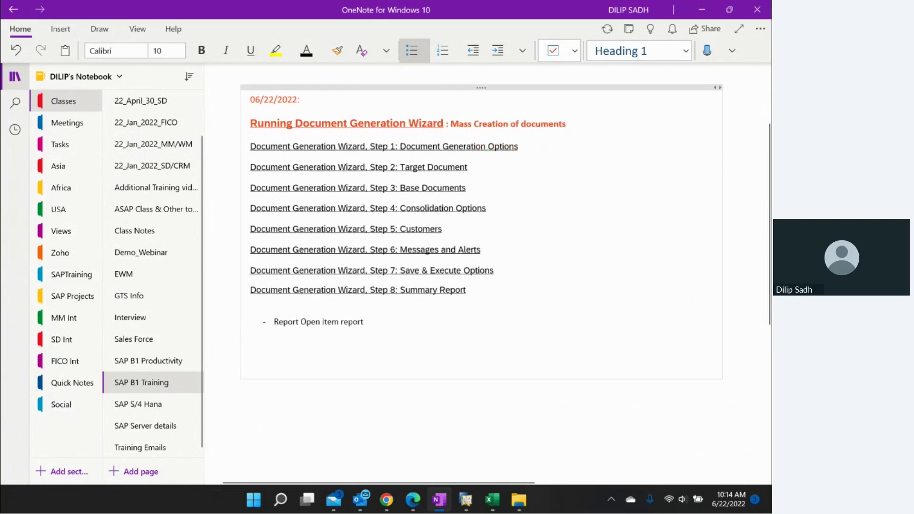
Close the Open Items List in SAP Business One and start the Document Generation Wizard under Sales - A/R
{"action": "left_click", "coordinate": [701, 9]}
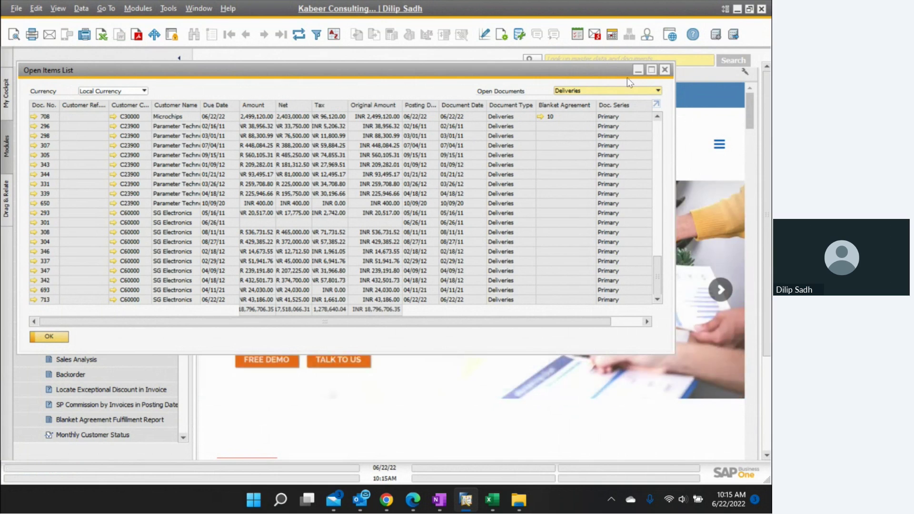
{"action": "left_click", "coordinate": [664, 70]}
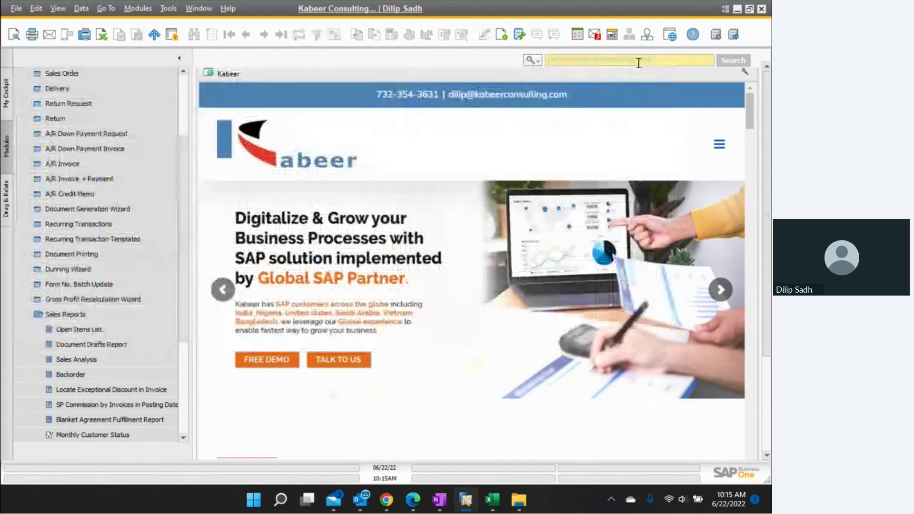
{"action": "left_click", "coordinate": [65, 315]}
{"action": "scroll", "coordinate": [86, 229], "scroll_direction": "up", "scroll_amount": 1}
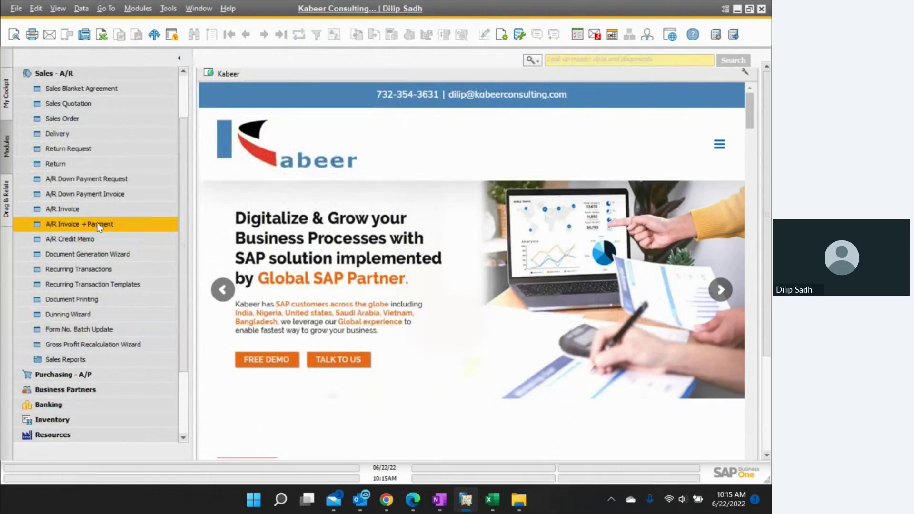
{"action": "left_click", "coordinate": [86, 254]}
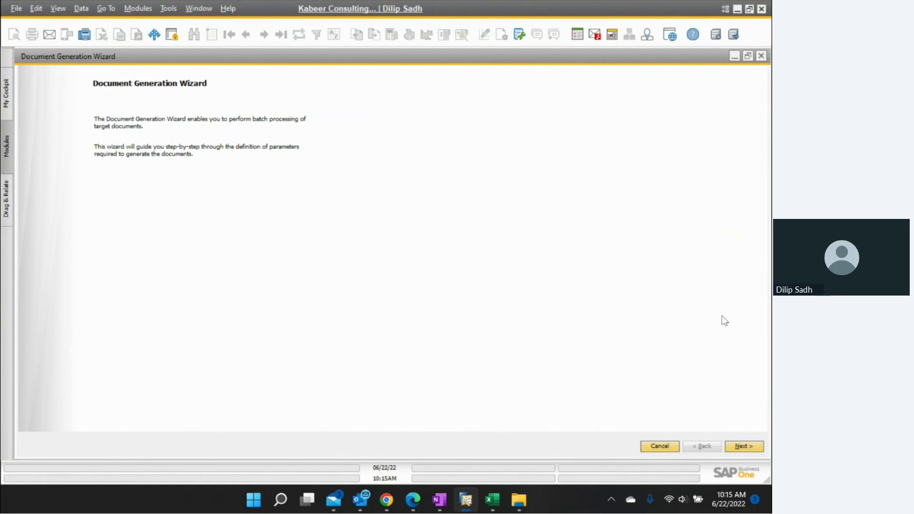
Load the existing parameter set "A/R Doc" and continue to the Target Document settings
{"action": "left_click", "coordinate": [741, 442]}
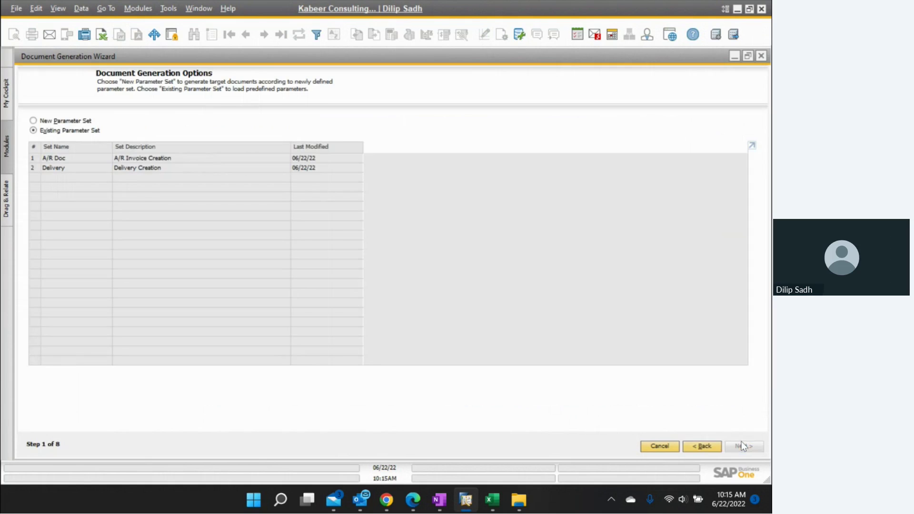
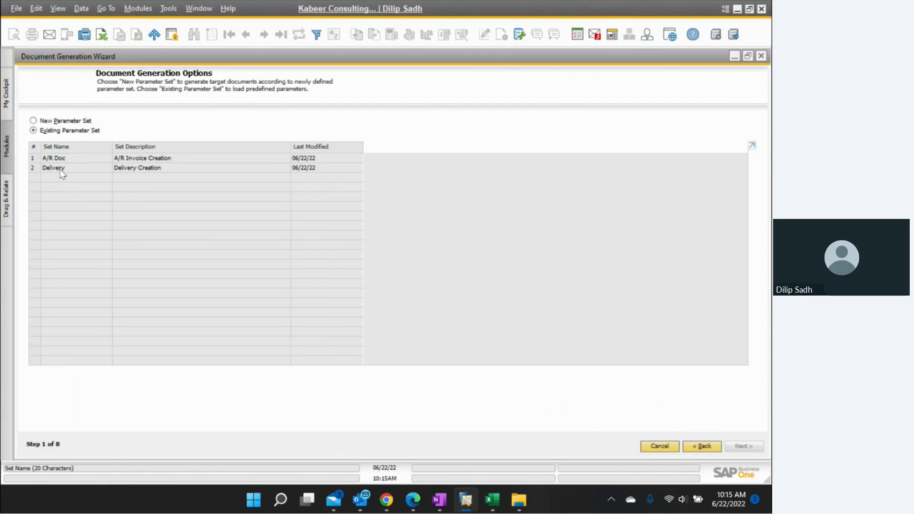
{"action": "left_click", "coordinate": [33, 158]}
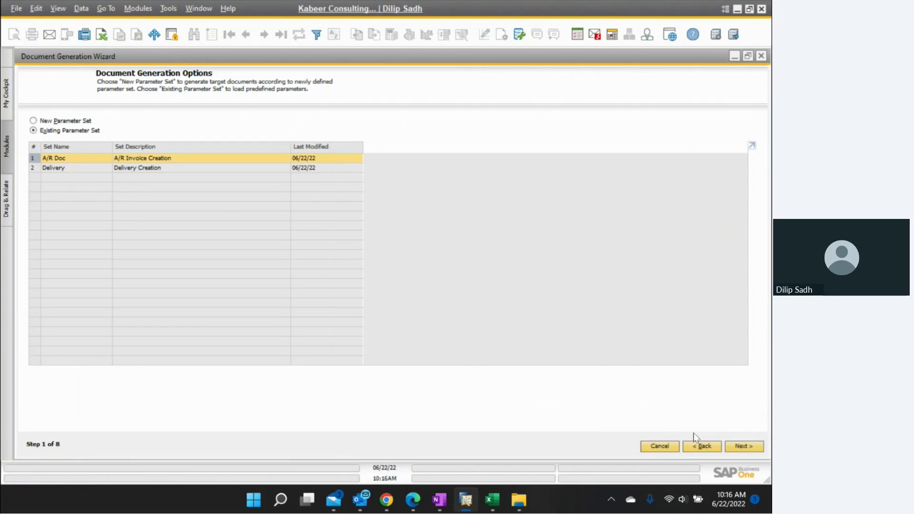
{"action": "left_click", "coordinate": [736, 446]}
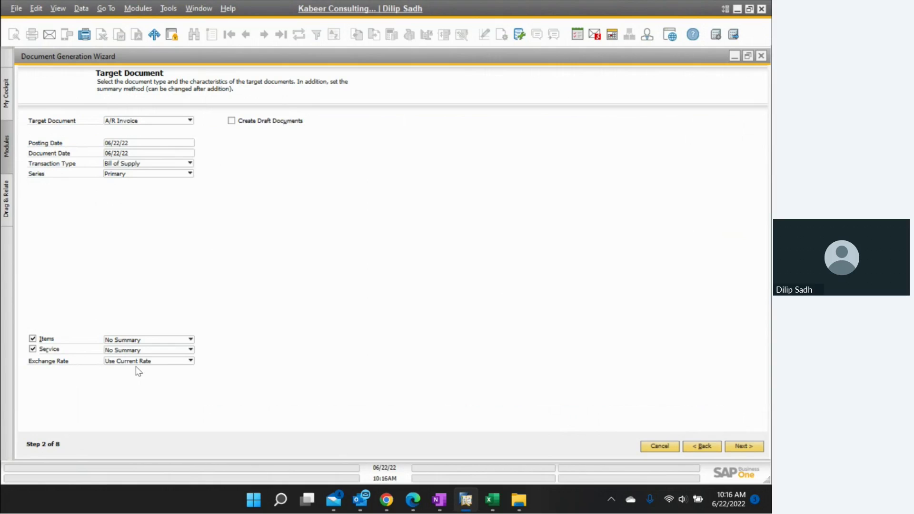
Review the exchange rate options, keep Use Current Rate for the A/R Invoice target, and continue to Base Documents
{"action": "left_click", "coordinate": [139, 362]}
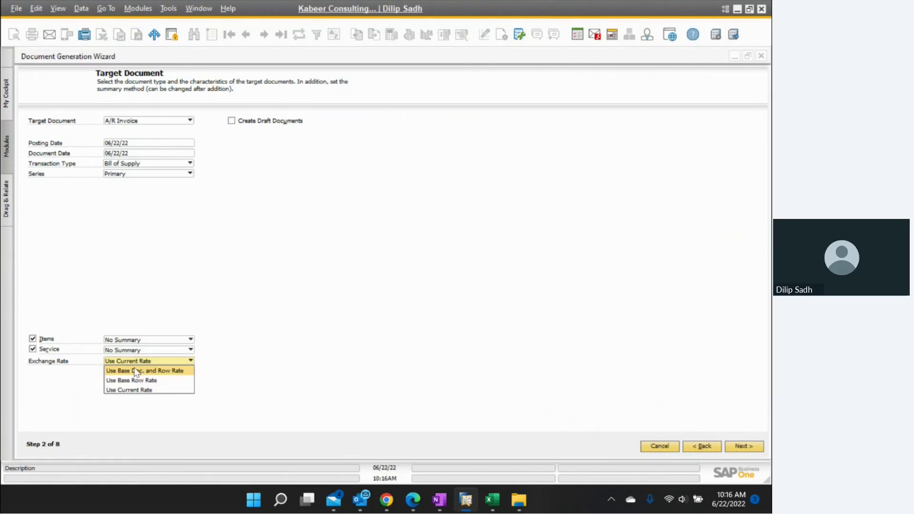
{"action": "left_click", "coordinate": [305, 358]}
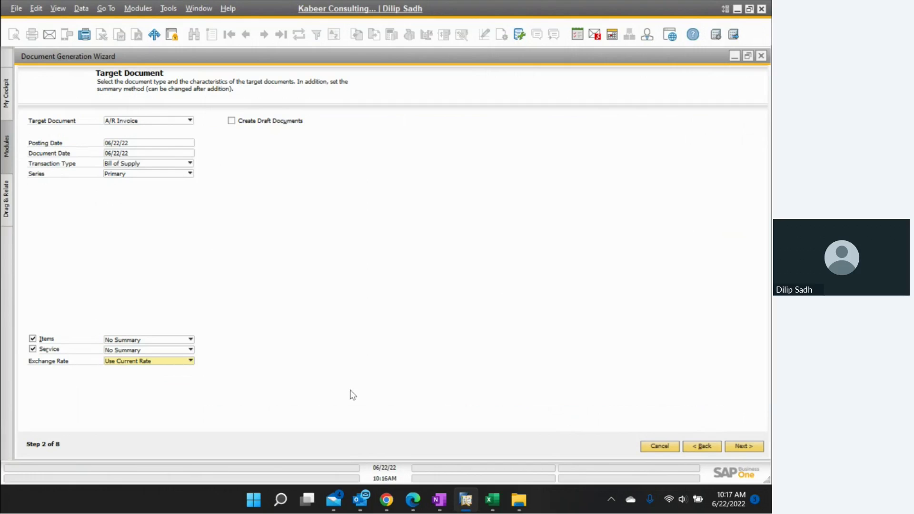
{"action": "left_click", "coordinate": [741, 448]}
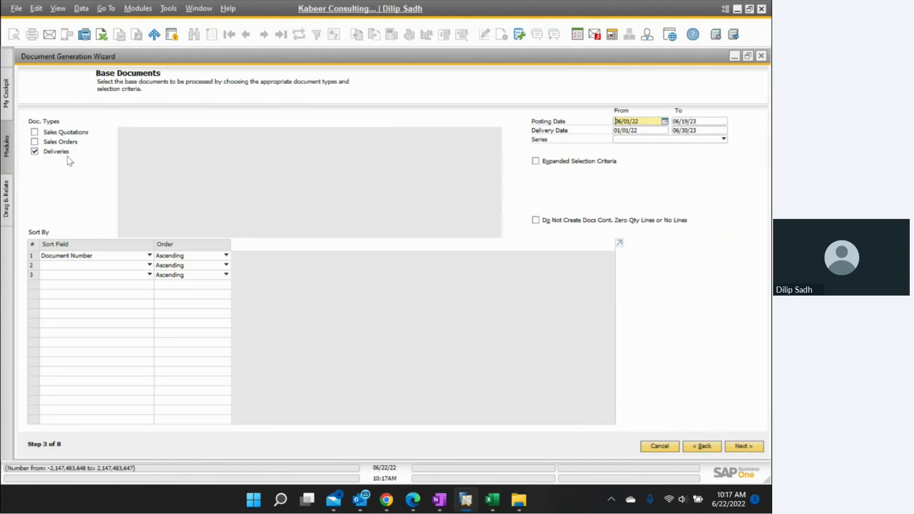
Keep Deliveries as base documents, No Consolidation, all listed customers and Ask for User Confirmation for every alert, continuing to Save & Execute Options
{"action": "left_click", "coordinate": [737, 448]}
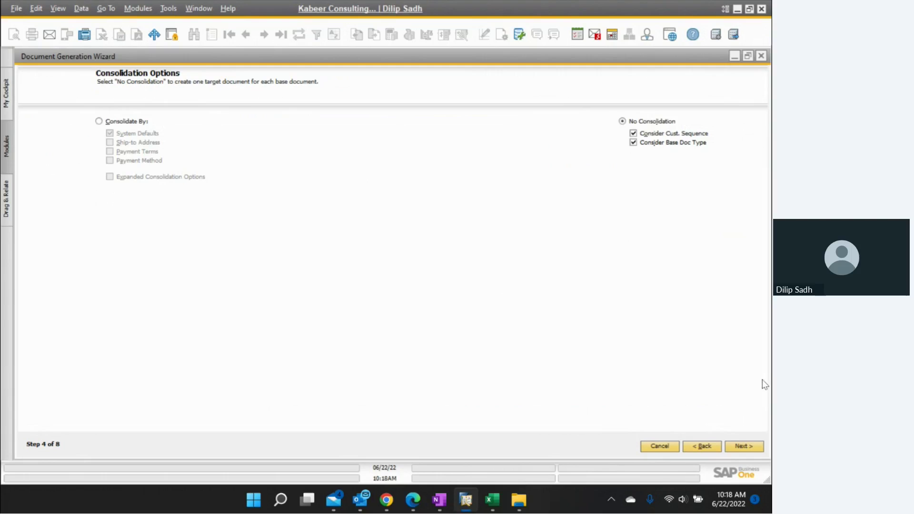
{"action": "left_click", "coordinate": [744, 445]}
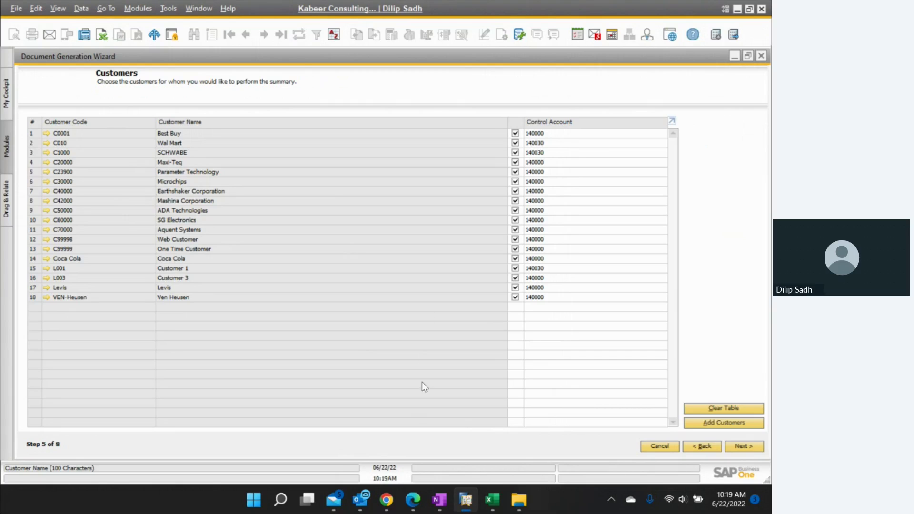
{"action": "left_click", "coordinate": [740, 447]}
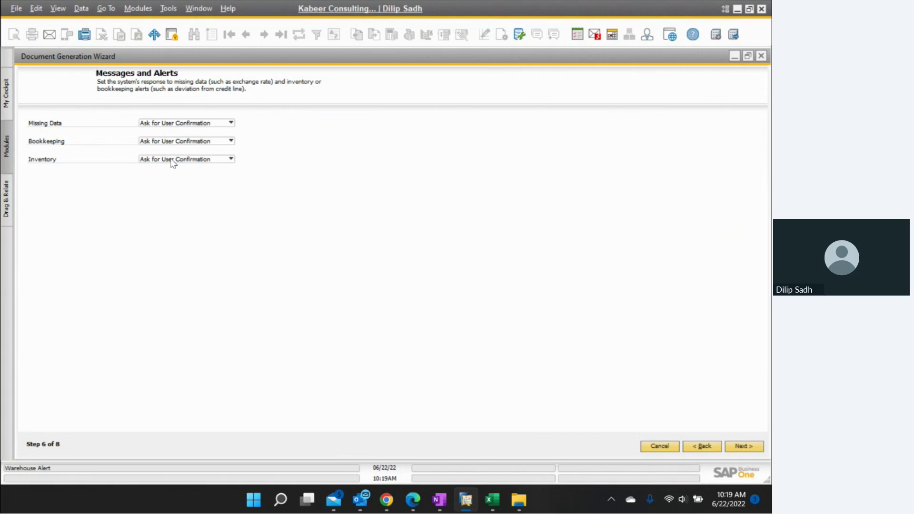
{"action": "left_click", "coordinate": [743, 447]}
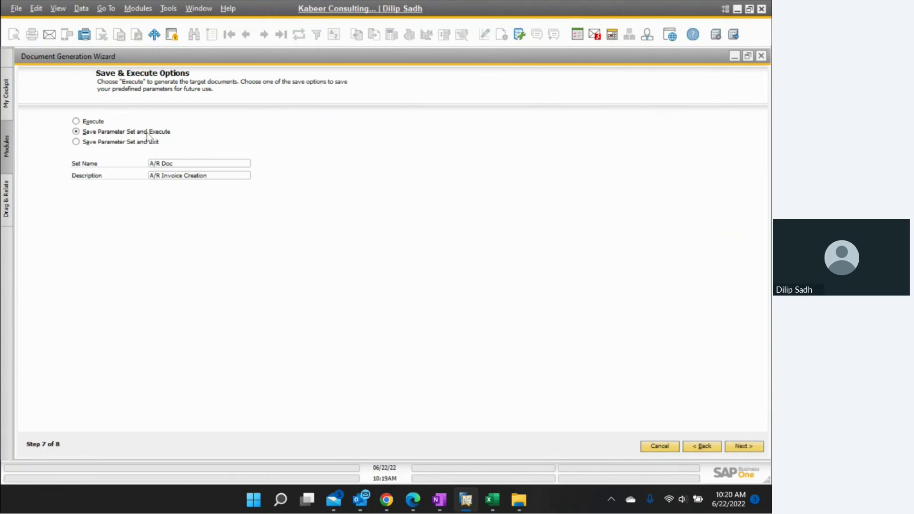
Run the wizard with Save Parameter Set and Execute for the A/R Doc set, confirm document creation, and finish from the Summary Report
{"action": "left_click", "coordinate": [740, 449]}
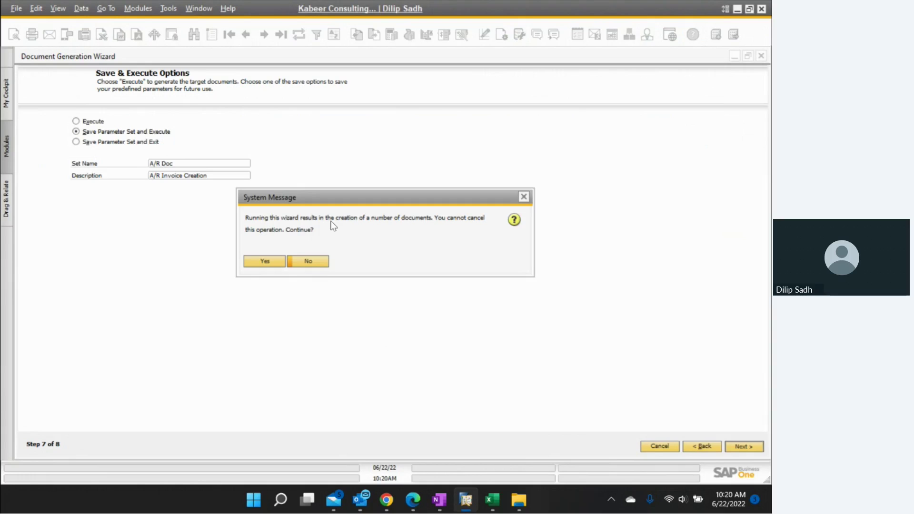
{"action": "left_click", "coordinate": [266, 261]}
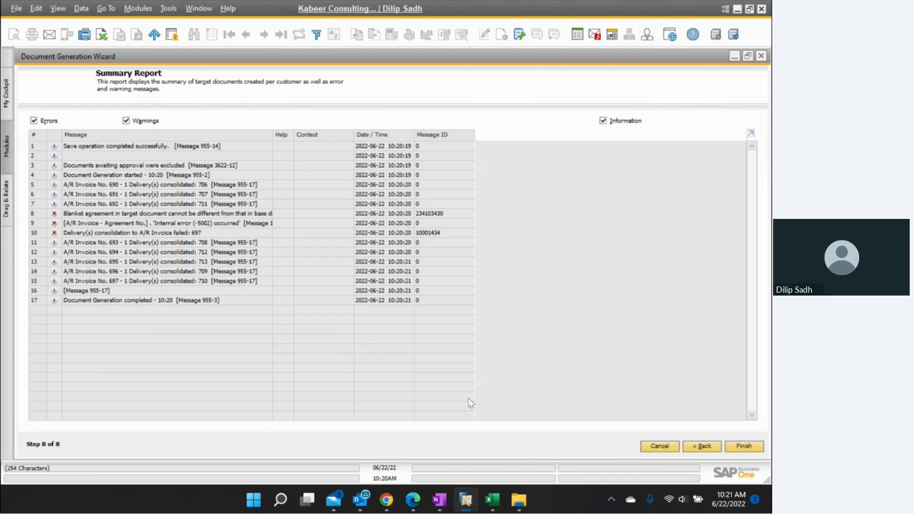
{"action": "left_click", "coordinate": [743, 446]}
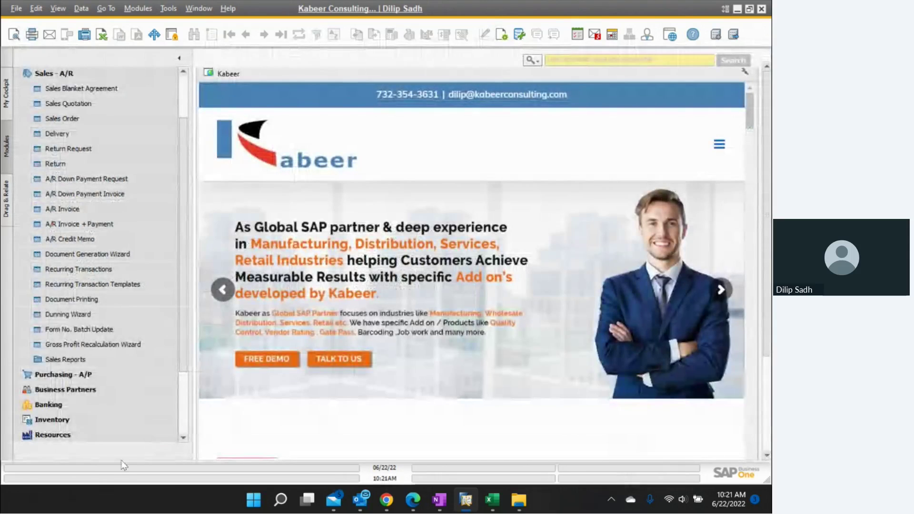
Open A/R Invoice, review the six most recent invoices one by one from the newest backwards, and close the window
{"action": "left_click", "coordinate": [72, 212]}
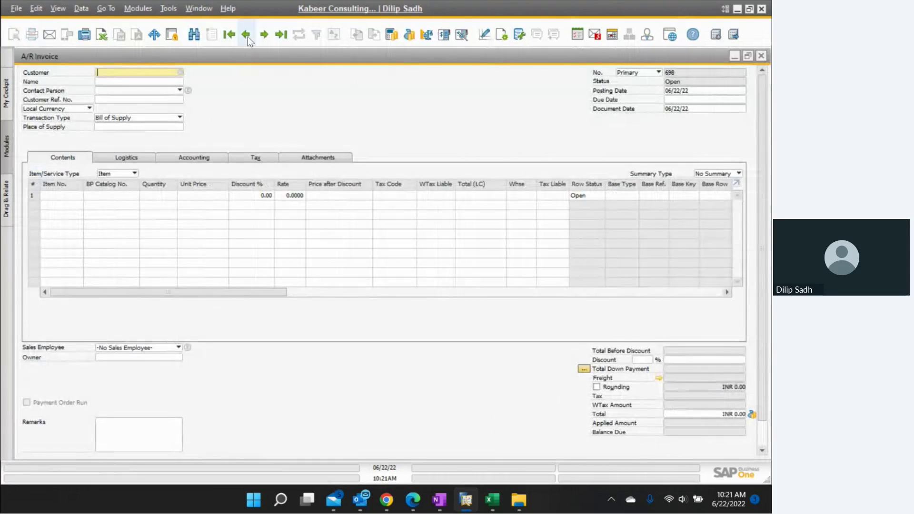
{"action": "left_click", "coordinate": [247, 35]}
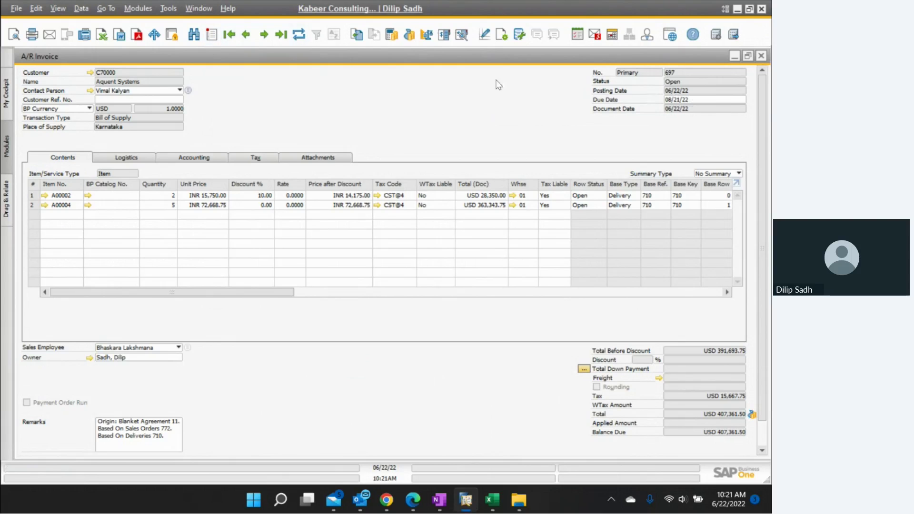
{"action": "left_click", "coordinate": [245, 34]}
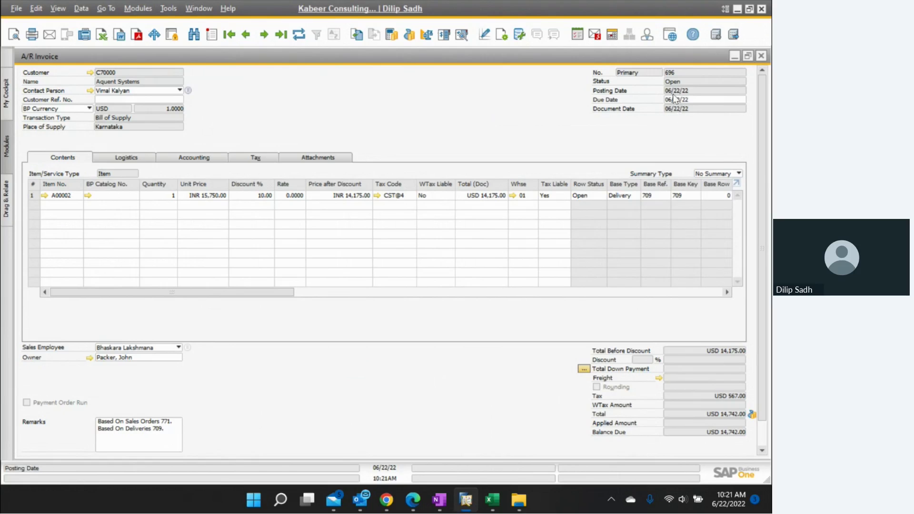
{"action": "left_click", "coordinate": [246, 35]}
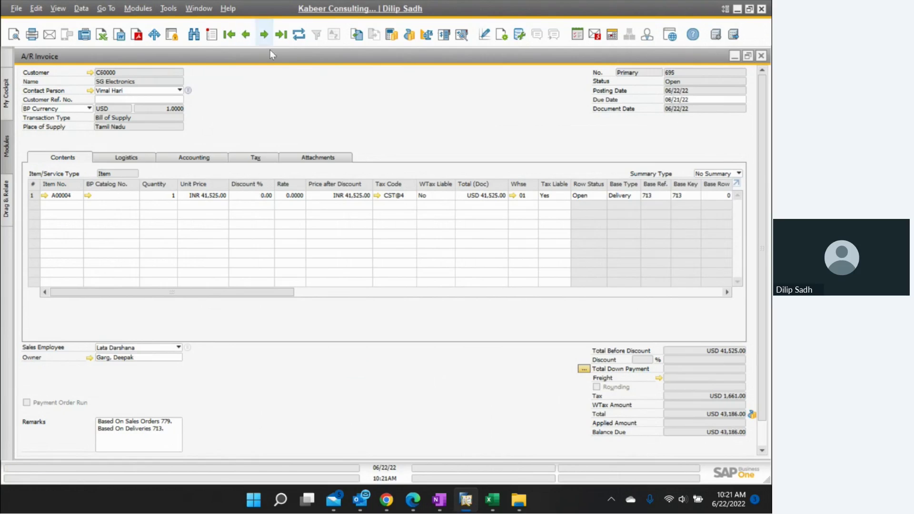
{"action": "left_click", "coordinate": [249, 37]}
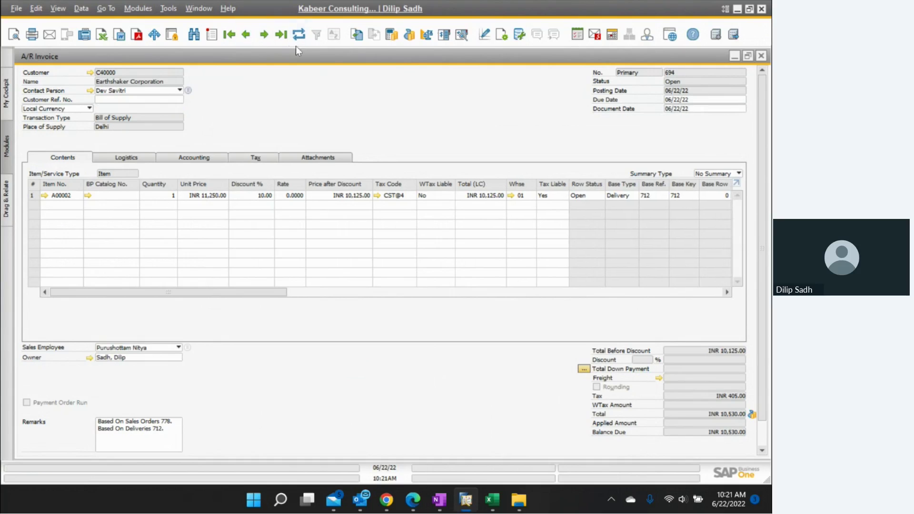
{"action": "left_click", "coordinate": [245, 34]}
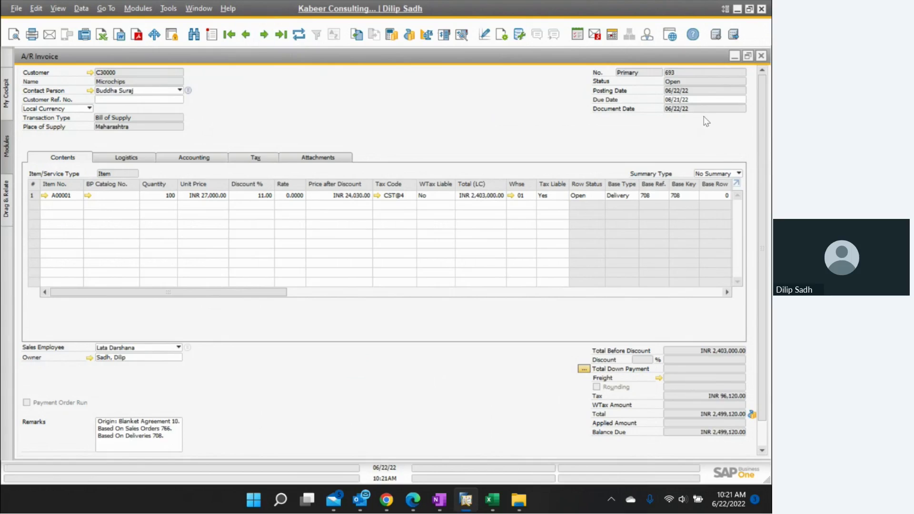
{"action": "left_click", "coordinate": [246, 36]}
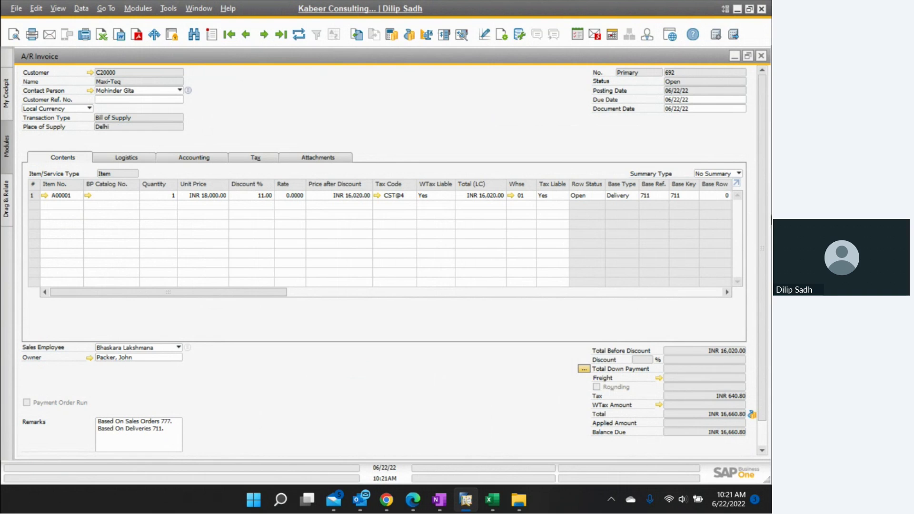
{"action": "left_click", "coordinate": [761, 56]}
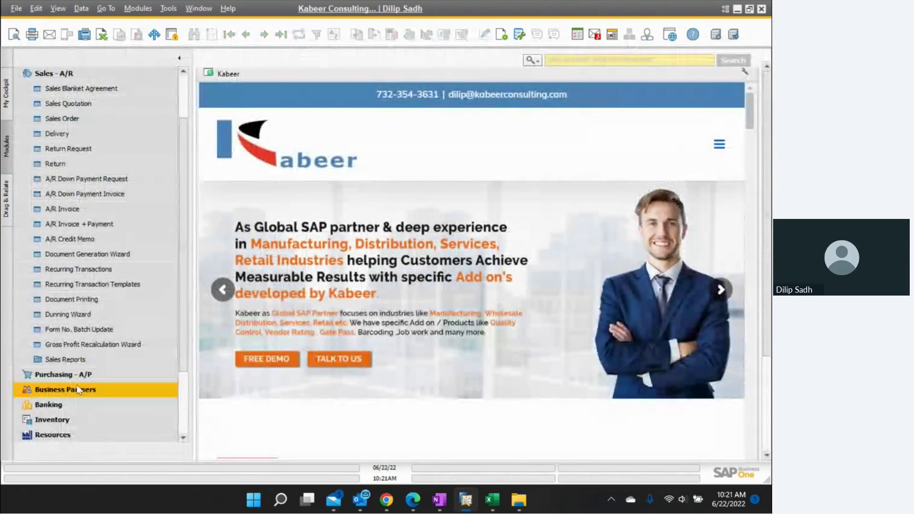
Open the Open Items List from Sales Reports and examine the deliveries that are still open
{"action": "left_click", "coordinate": [82, 360]}
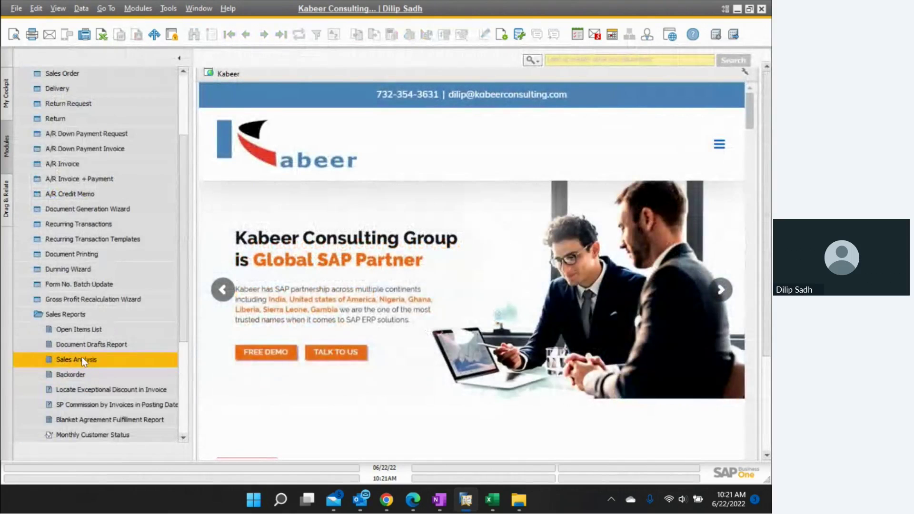
{"action": "left_click", "coordinate": [86, 330]}
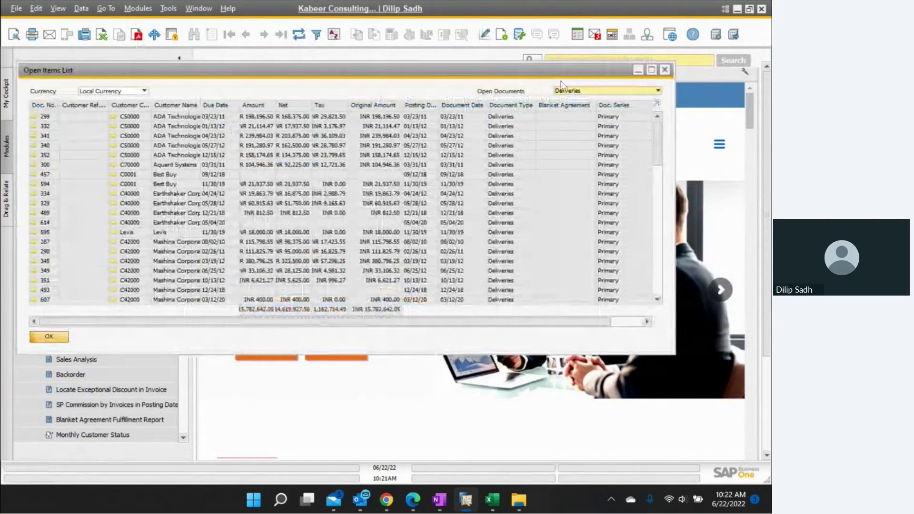
{"action": "left_click_drag", "start_coordinate": [696, 138], "coordinate": [703, 284]}
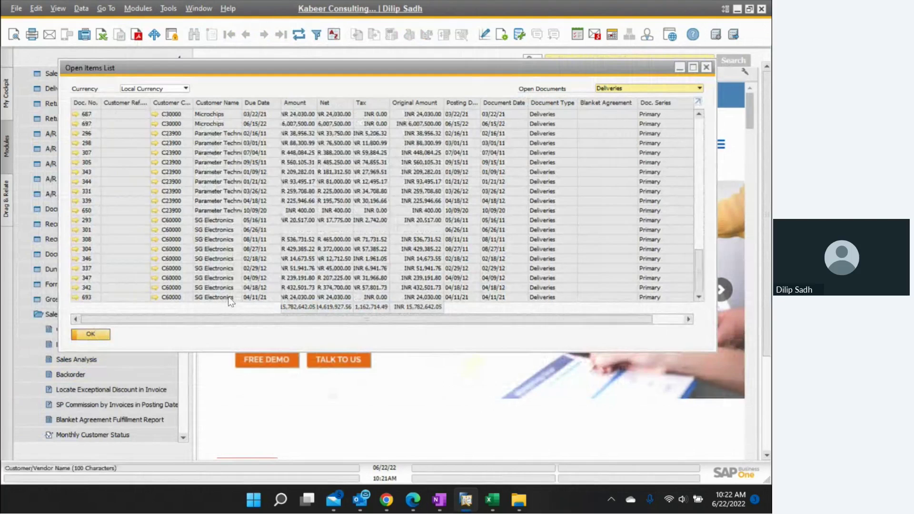